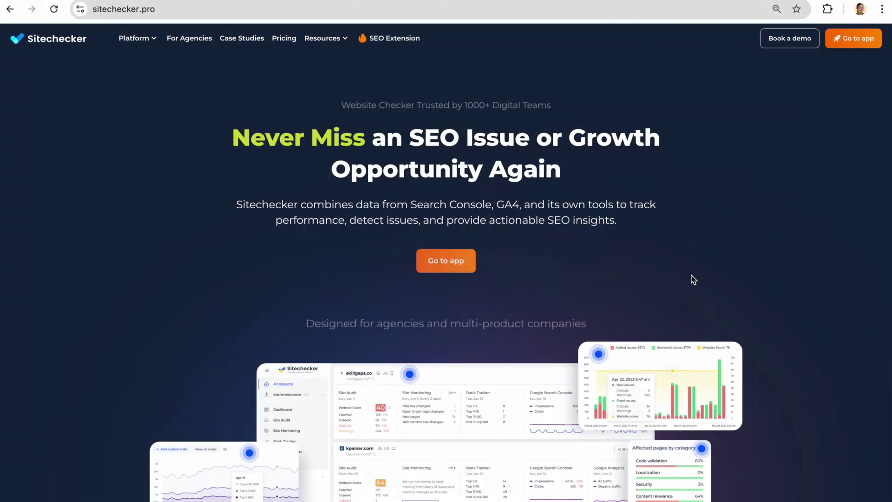
Step: Preview the new extension's GSC Insights, then close its popup and dismiss the install confirmation
{"action": "left_click", "coordinate": [827, 9]}
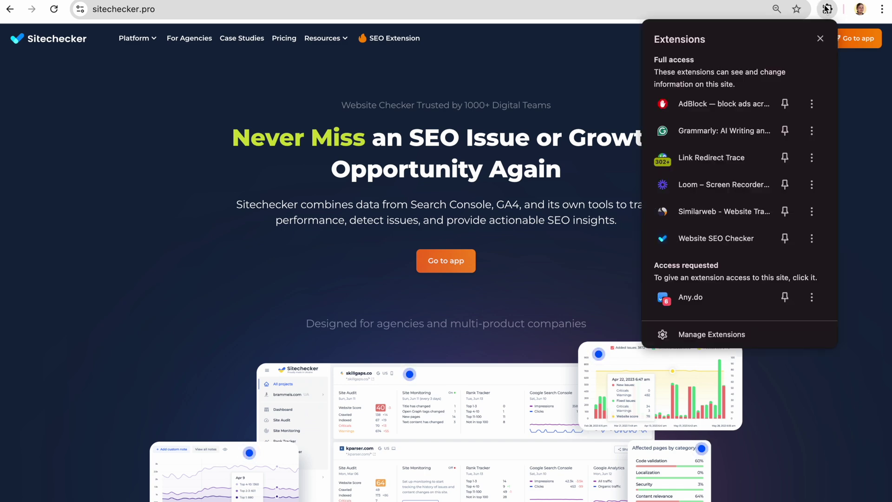
{"action": "left_click", "coordinate": [760, 244]}
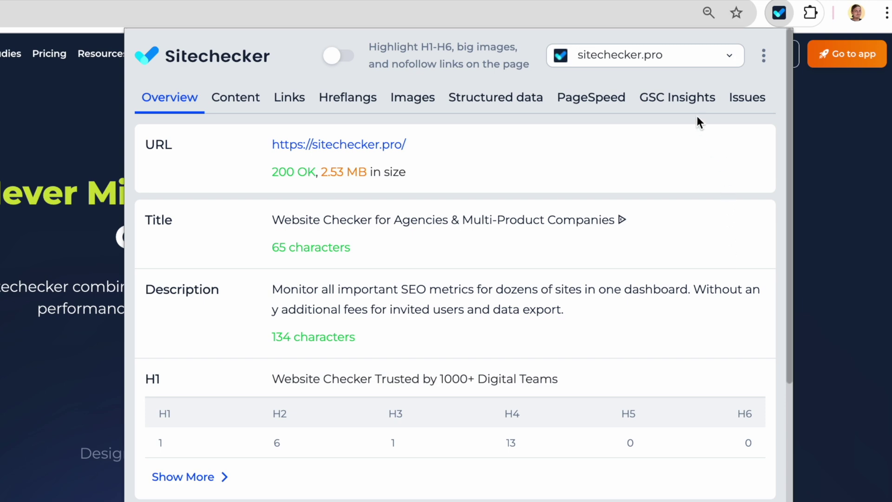
{"action": "left_click", "coordinate": [687, 99]}
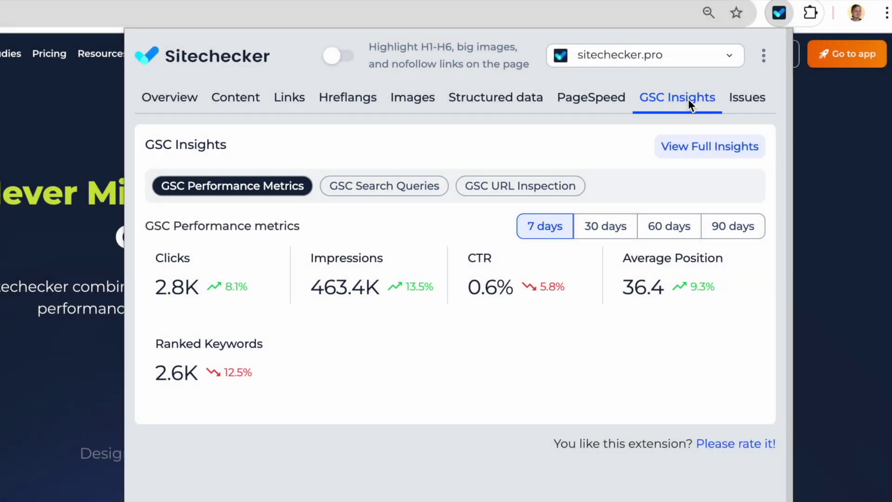
{"action": "left_click", "coordinate": [779, 13]}
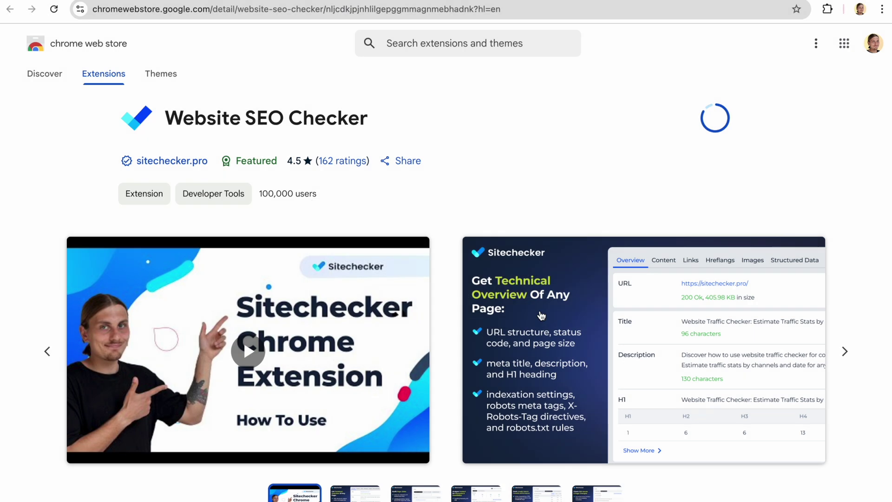
{"action": "left_click", "coordinate": [798, 36]}
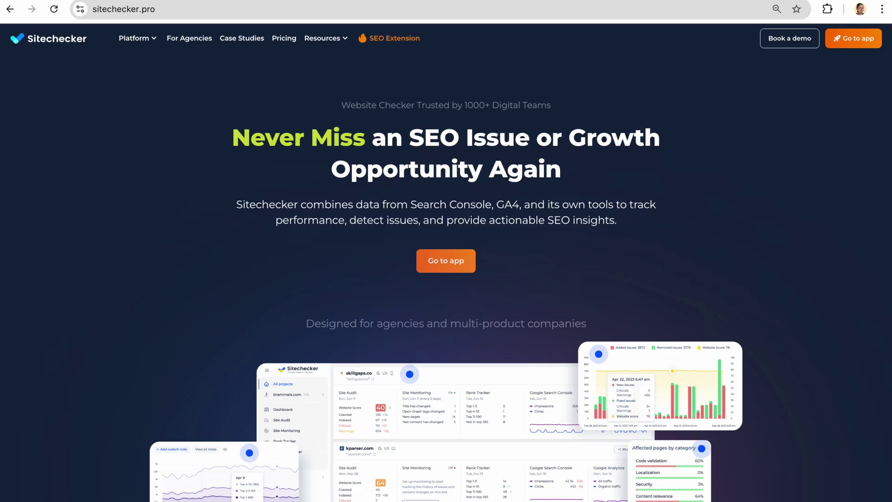
Step: Log in to Sitechecker to show 7-day GSC metrics: 2.8K clicks, 463.4K impressions, 0.6% CTR
{"action": "left_click", "coordinate": [828, 9]}
{"action": "left_click", "coordinate": [725, 238]}
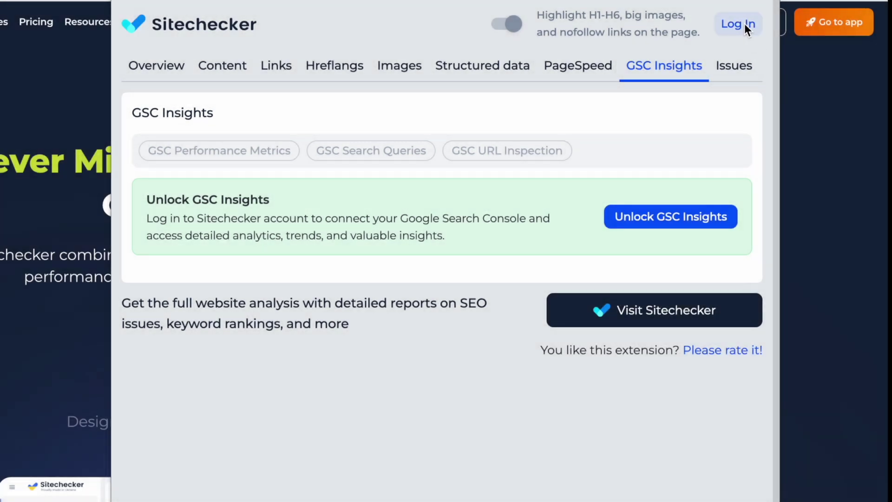
{"action": "left_click", "coordinate": [746, 26]}
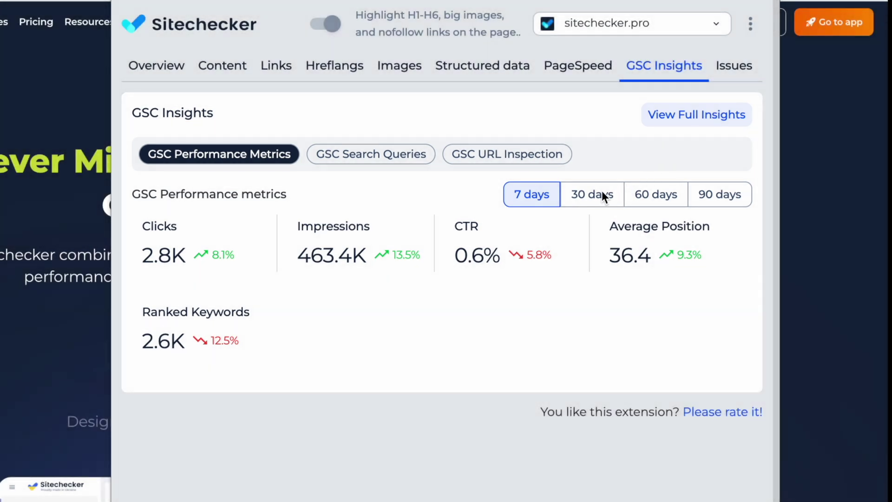
Step: Switch the GSC period from 30 to 60 days and view the GSC Search Queries keyword table
{"action": "left_click", "coordinate": [603, 194]}
{"action": "left_click", "coordinate": [653, 196]}
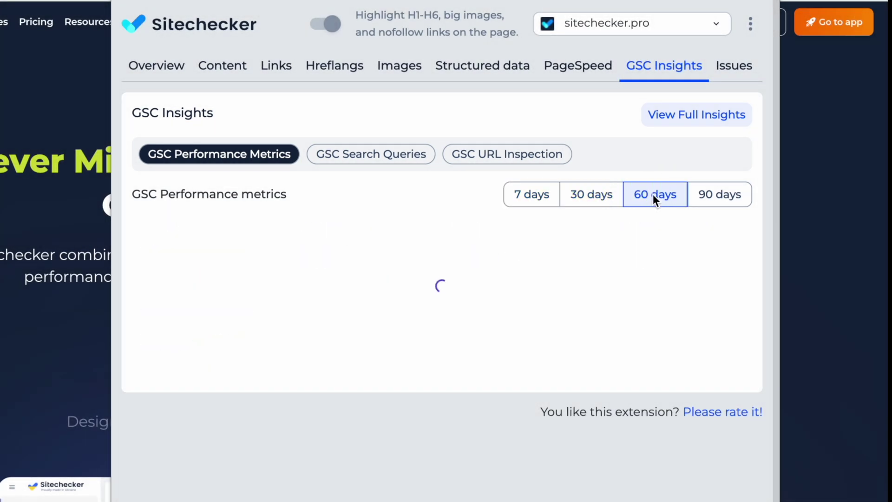
{"action": "left_click", "coordinate": [390, 163]}
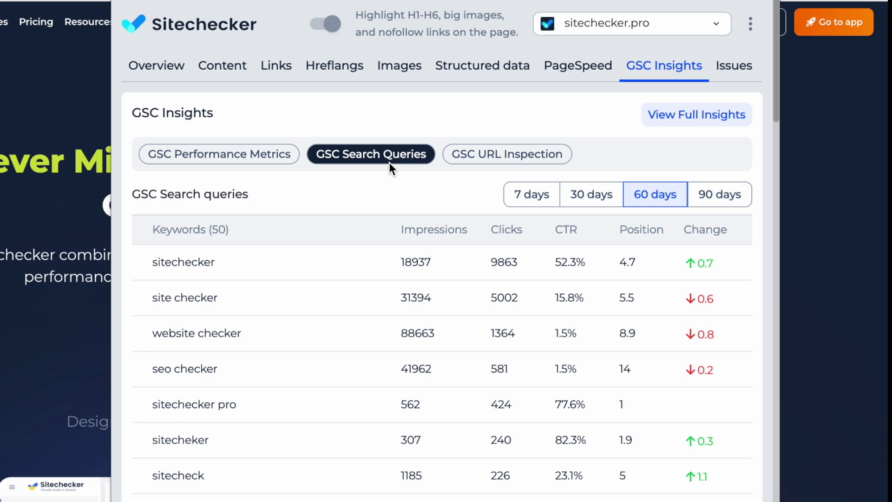
Step: Check GSC URL Inspection's Mobile usability and Rich results, then return to the Overview report
{"action": "left_click", "coordinate": [505, 156]}
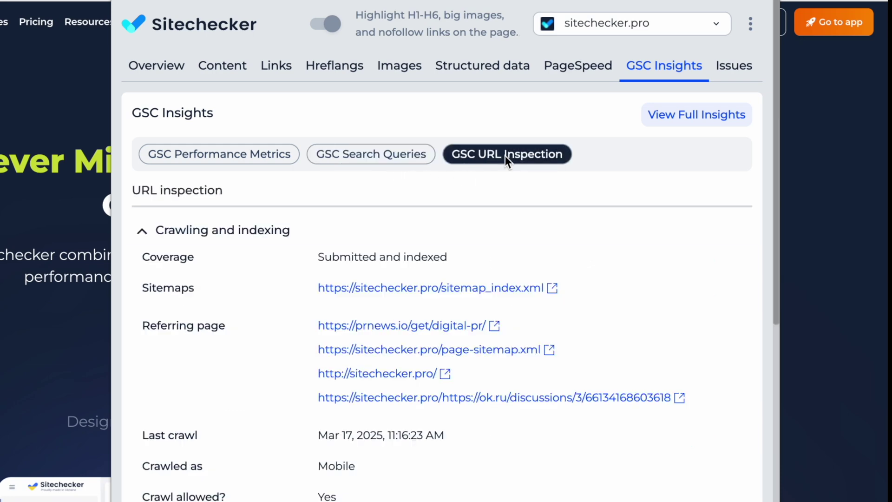
{"action": "scroll", "coordinate": [651, 340], "scroll_direction": "down", "scroll_amount": 6}
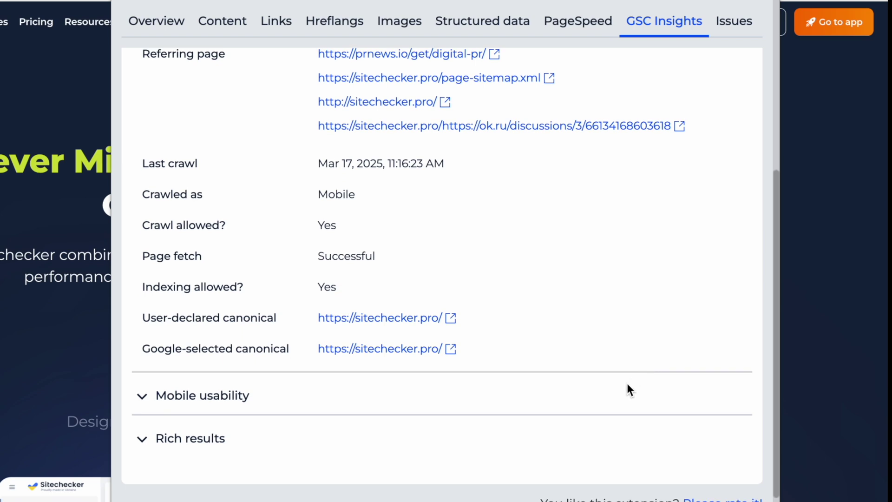
{"action": "left_click", "coordinate": [609, 398]}
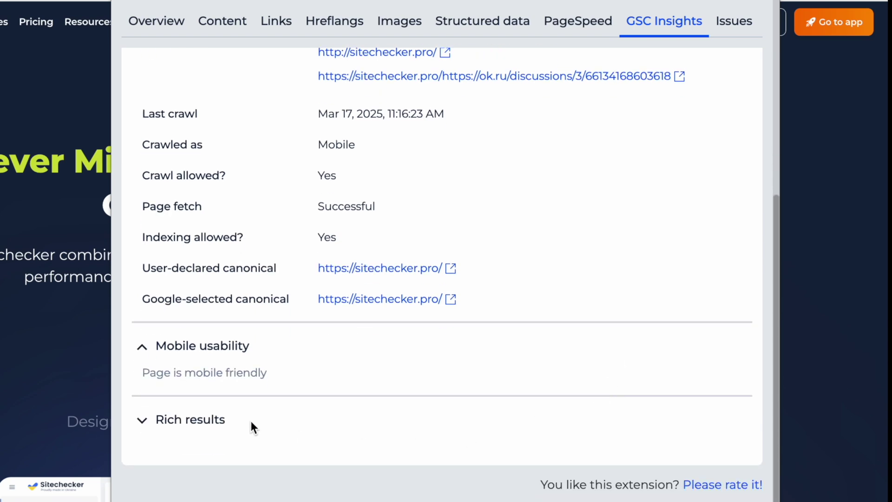
{"action": "left_click", "coordinate": [225, 421]}
{"action": "scroll", "coordinate": [224, 418], "scroll_direction": "down", "scroll_amount": 6}
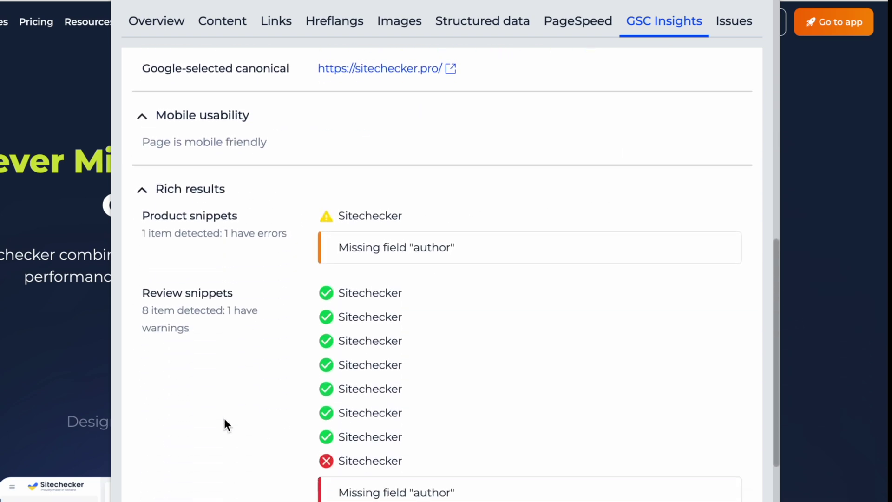
{"action": "left_click", "coordinate": [156, 26]}
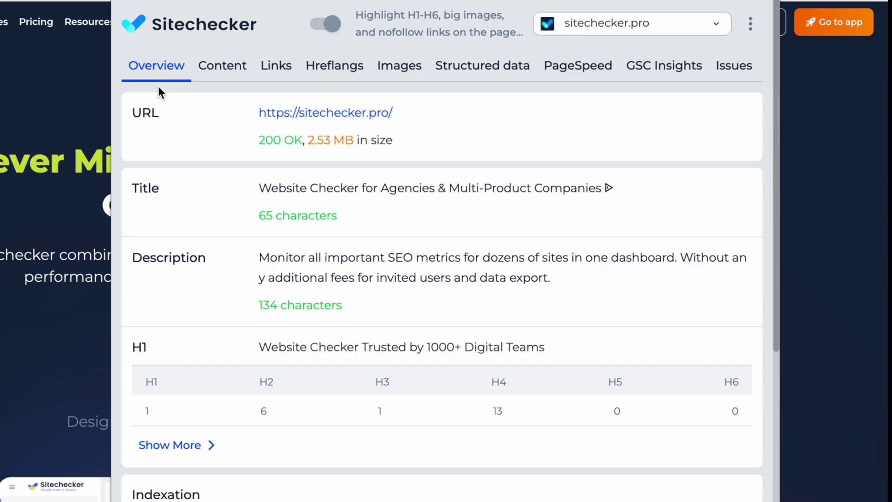
Step: Review Overview's Indexation and Canonical sections, then show the Content report's 1 H1, 6 H2, 1 H3, 13 H4 headings
{"action": "scroll", "coordinate": [159, 87], "scroll_direction": "down", "scroll_amount": 5}
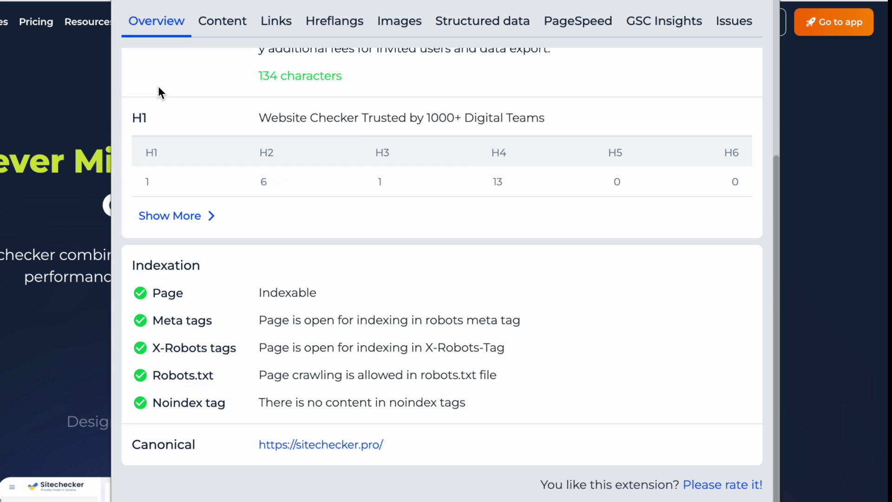
{"action": "scroll", "coordinate": [158, 86], "scroll_direction": "up", "scroll_amount": 5}
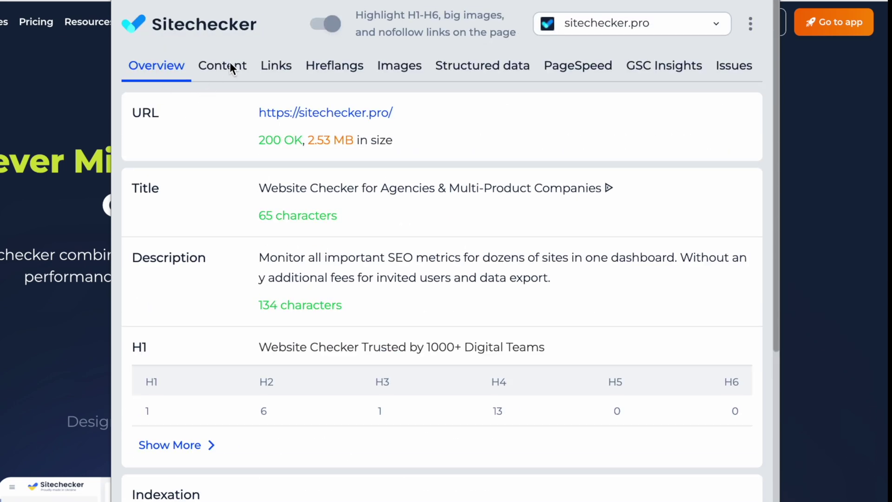
{"action": "left_click", "coordinate": [228, 65]}
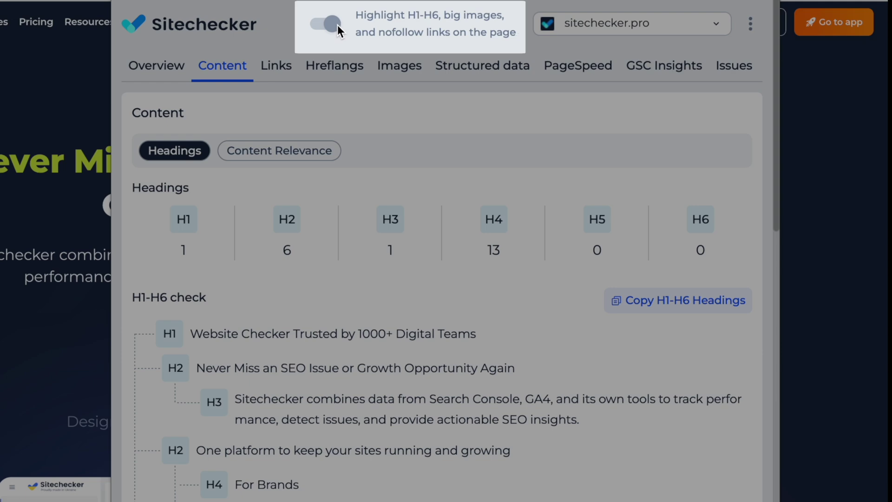
Step: Copy the H1-H6 outline and list Content Relevance's top three-word phrases, led by 'google search console'
{"action": "left_click", "coordinate": [641, 291]}
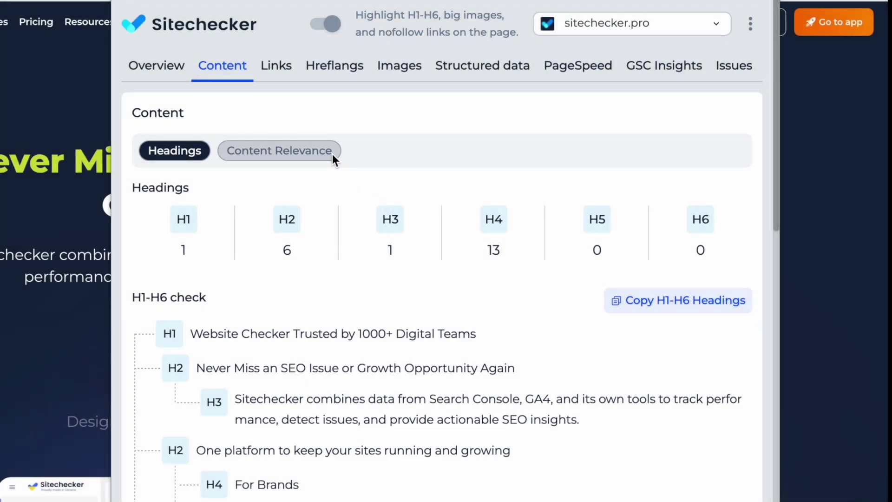
{"action": "left_click", "coordinate": [332, 157]}
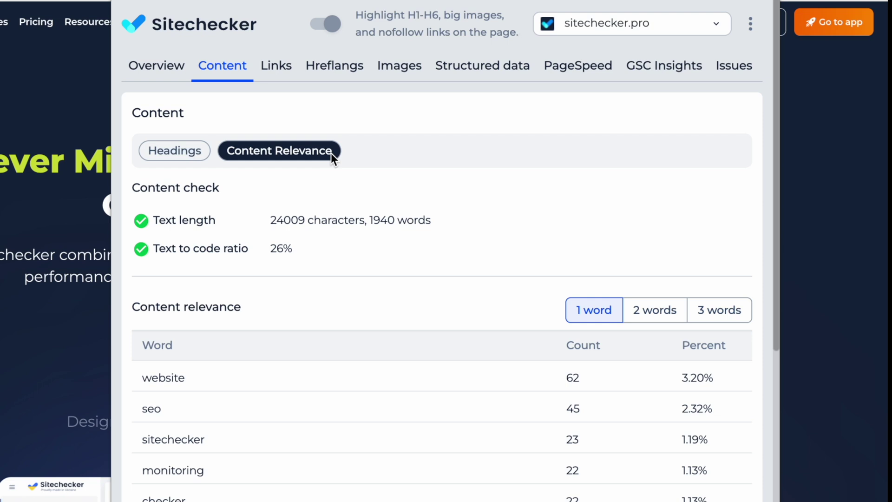
{"action": "left_click", "coordinate": [671, 305]}
{"action": "left_click", "coordinate": [730, 308]}
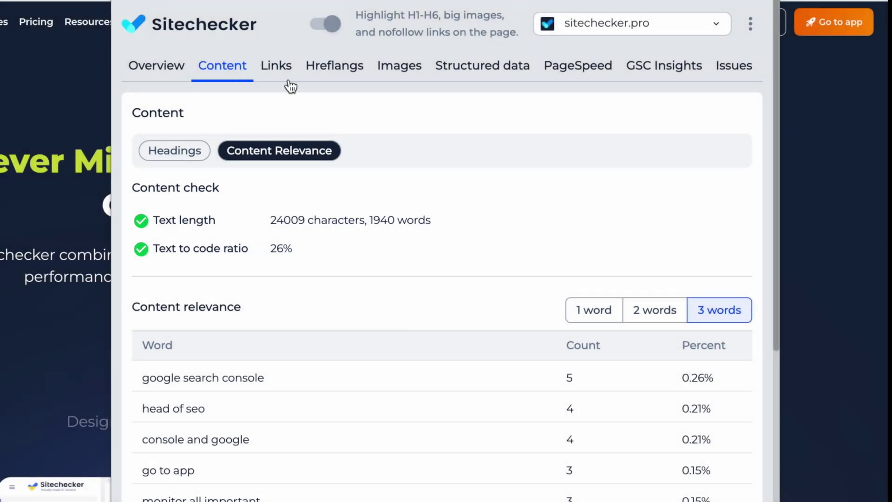
Step: Show the Links report's two Subdomain Links, both help.sitechecker.pro 'Help Center' links returning 200 OK
{"action": "left_click", "coordinate": [276, 65]}
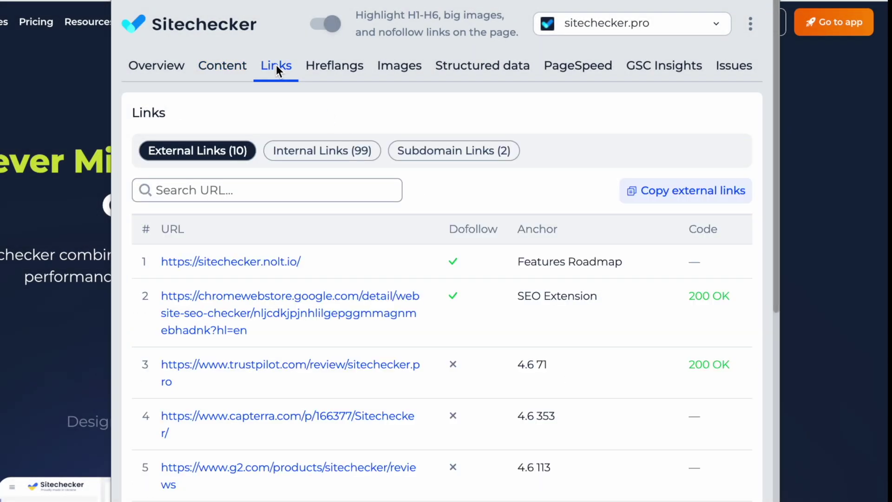
{"action": "left_click", "coordinate": [346, 149]}
{"action": "left_click", "coordinate": [484, 148]}
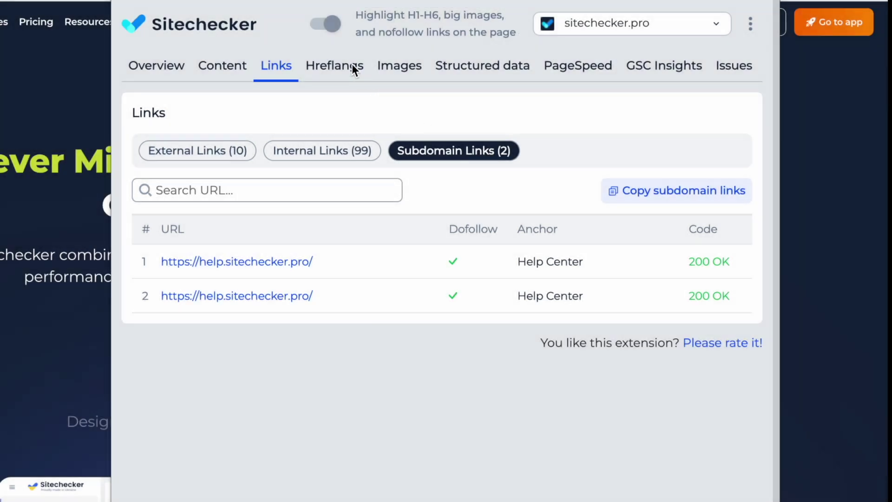
Step: Show the Hreflangs report with 17 language versions of sitechecker.pro, all 200 OK
{"action": "left_click", "coordinate": [353, 68]}
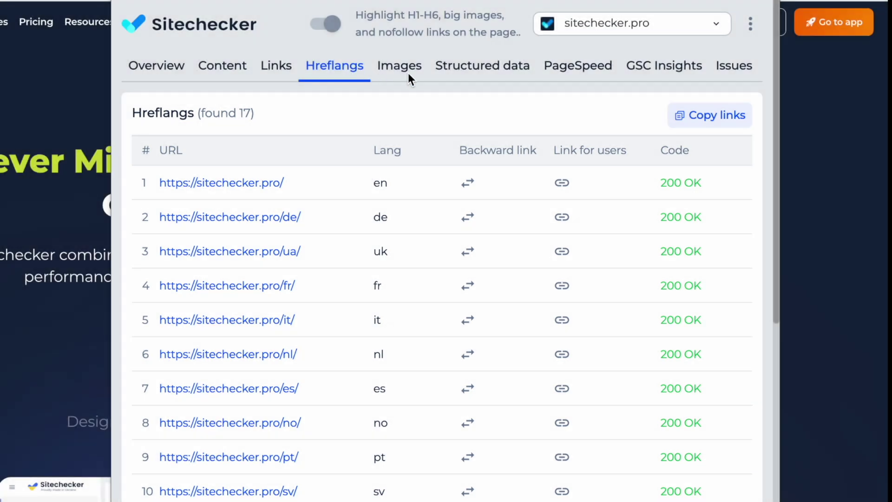
Step: Show the Images report listing 50 images with alt text, title and sizes up to 183 KB
{"action": "left_click", "coordinate": [408, 73]}
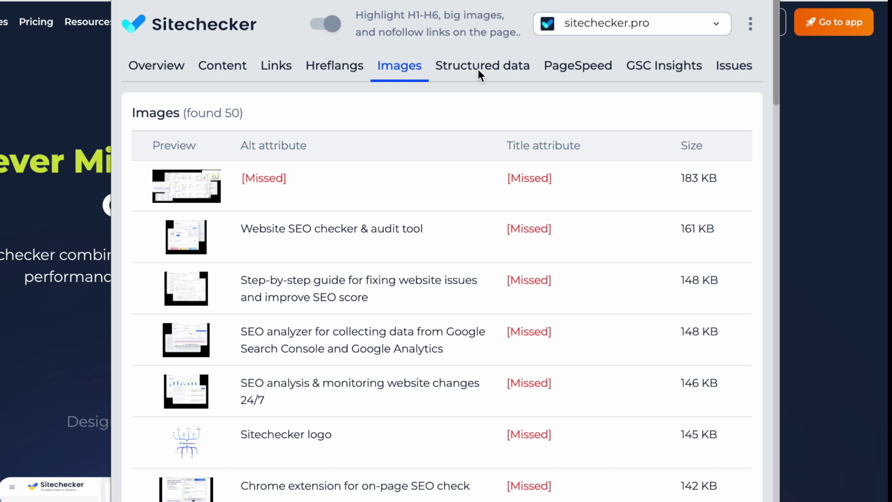
Step: Expand the Structured data Products entry and browse the Sitechecker Product schema's fields
{"action": "left_click", "coordinate": [479, 74]}
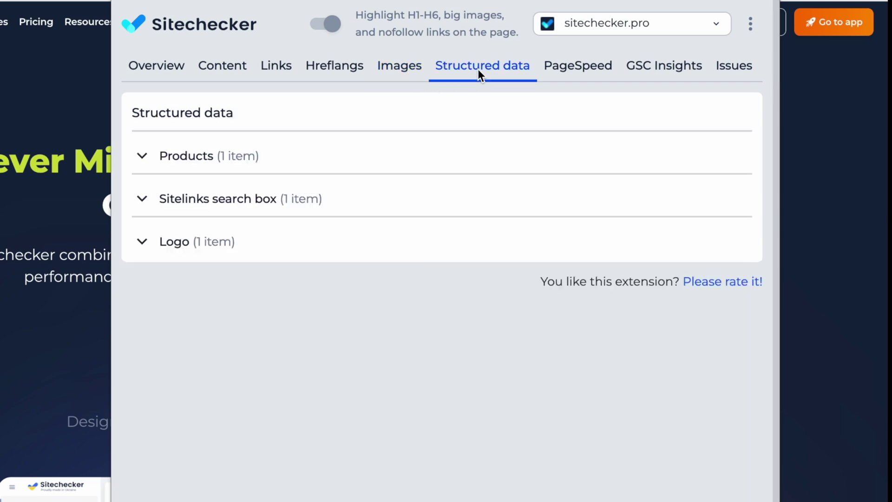
{"action": "left_click", "coordinate": [192, 158]}
{"action": "left_click", "coordinate": [160, 191]}
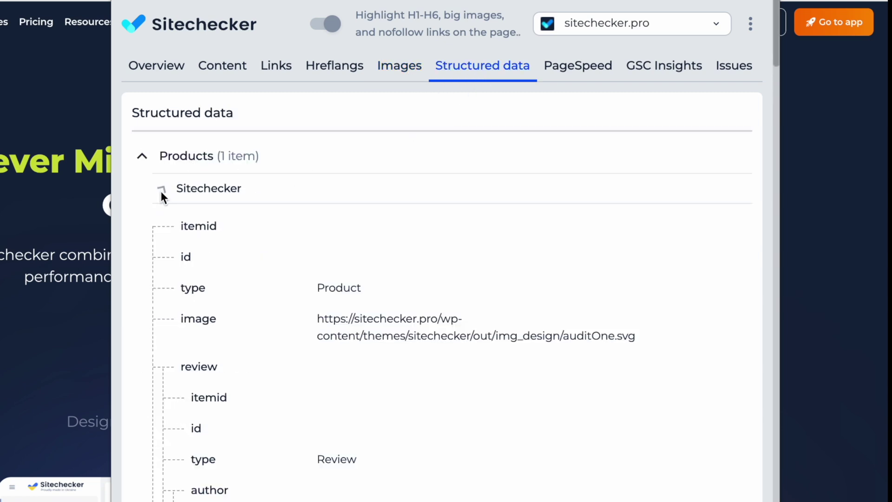
{"action": "scroll", "coordinate": [161, 191], "scroll_direction": "down", "scroll_amount": 3}
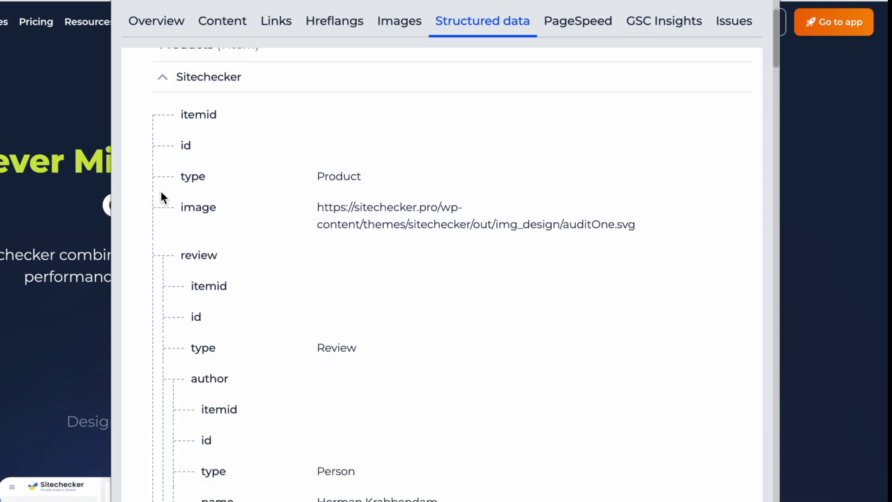
{"action": "scroll", "coordinate": [161, 191], "scroll_direction": "up", "scroll_amount": 3}
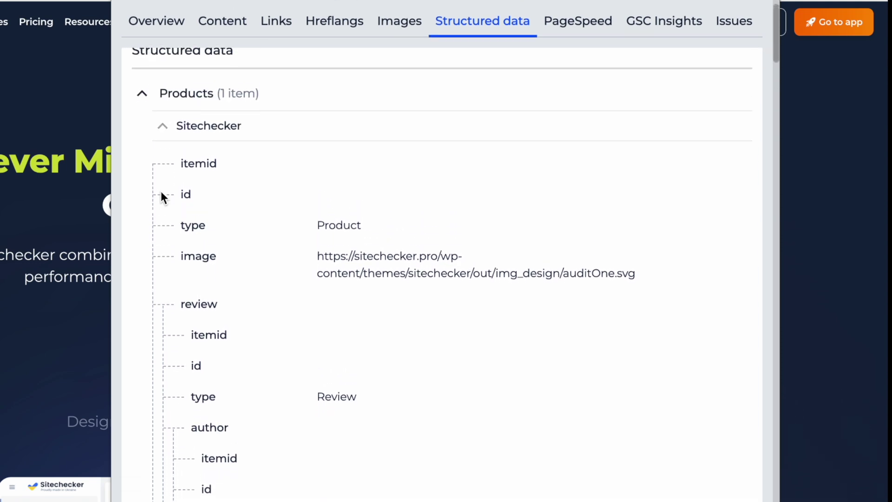
{"action": "scroll", "coordinate": [161, 191], "scroll_direction": "up", "scroll_amount": 2}
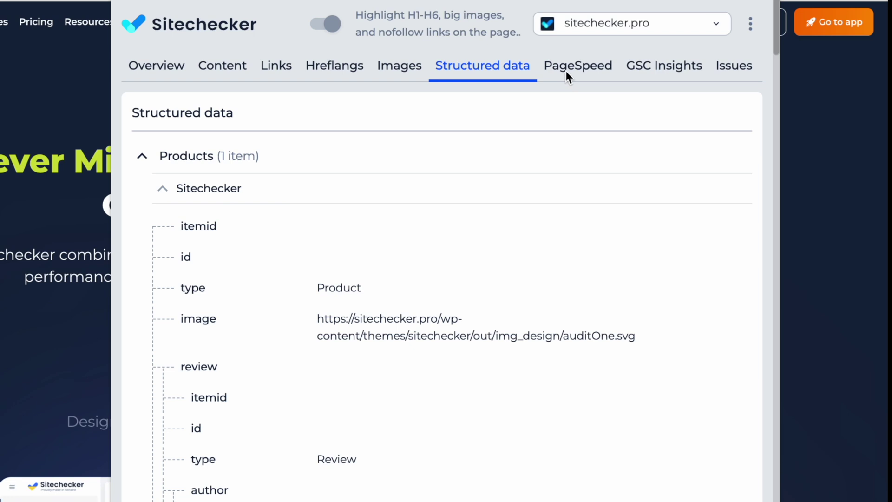
Step: Show sitechecker.pro's PageSpeed scores: 58 of 100 on mobile and 90 on desktop
{"action": "left_click", "coordinate": [567, 71]}
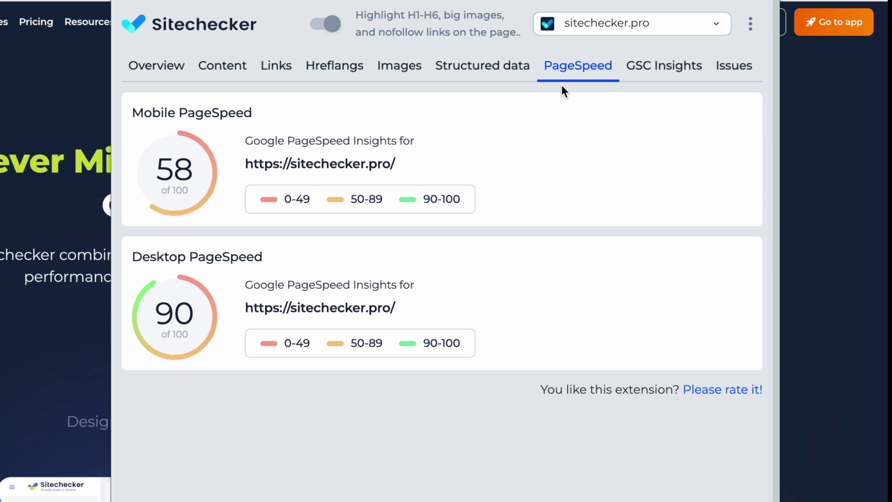
Step: Show the Page Monitoring change log under Issues, loading older entries twice back to Jan 10
{"action": "left_click", "coordinate": [740, 69]}
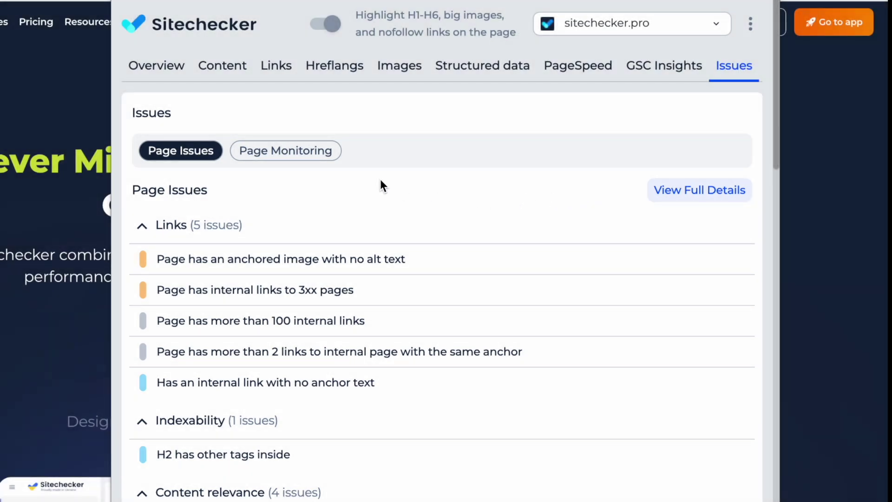
{"action": "left_click", "coordinate": [332, 150]}
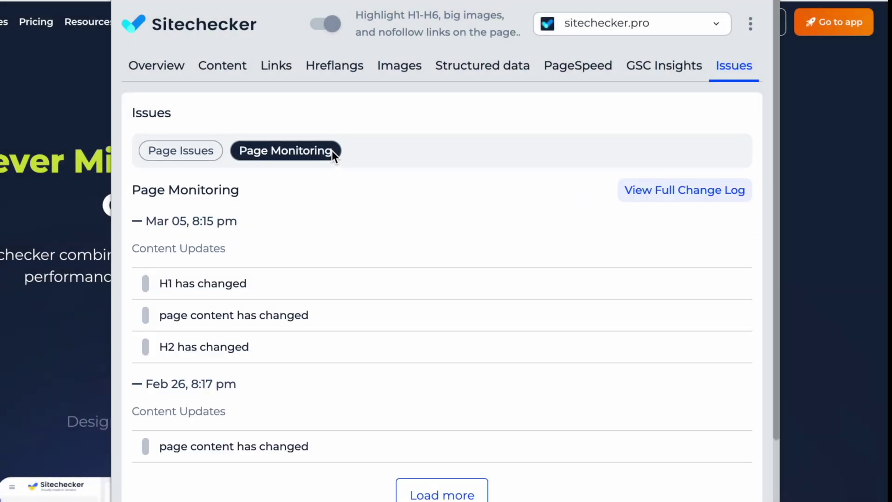
{"action": "scroll", "coordinate": [408, 218], "scroll_direction": "down", "scroll_amount": 2}
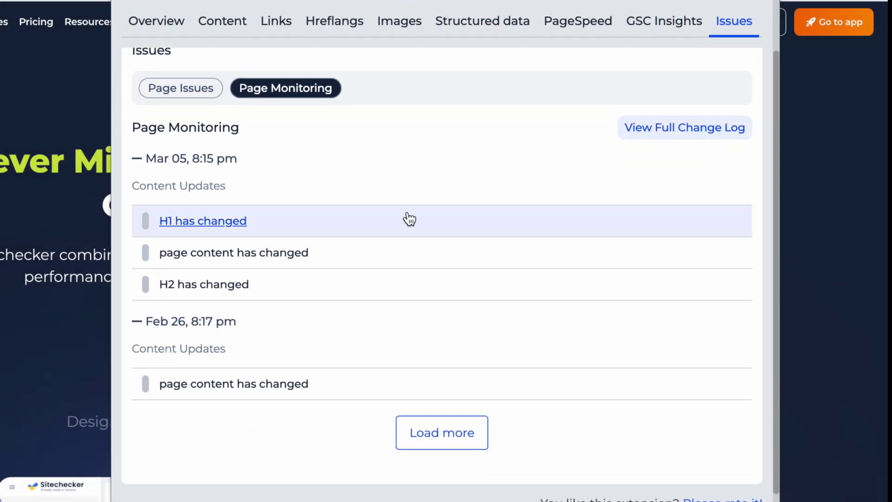
{"action": "left_click", "coordinate": [476, 423]}
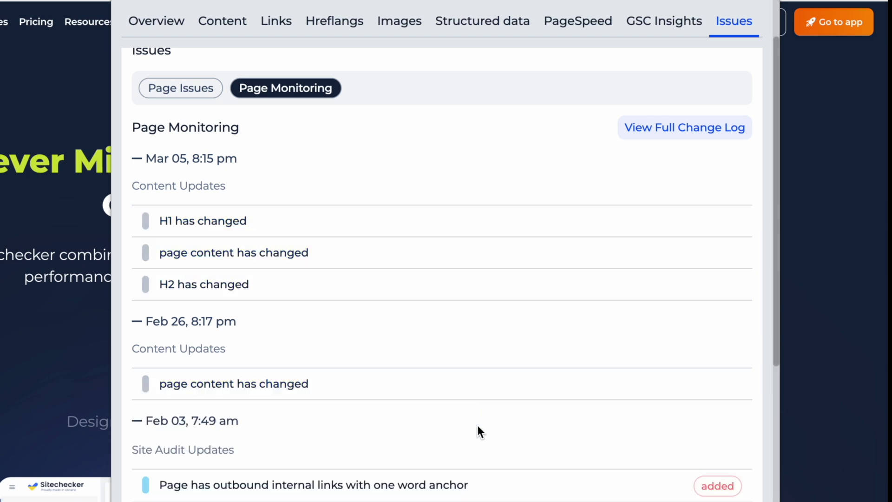
{"action": "scroll", "coordinate": [478, 425], "scroll_direction": "down", "scroll_amount": 4}
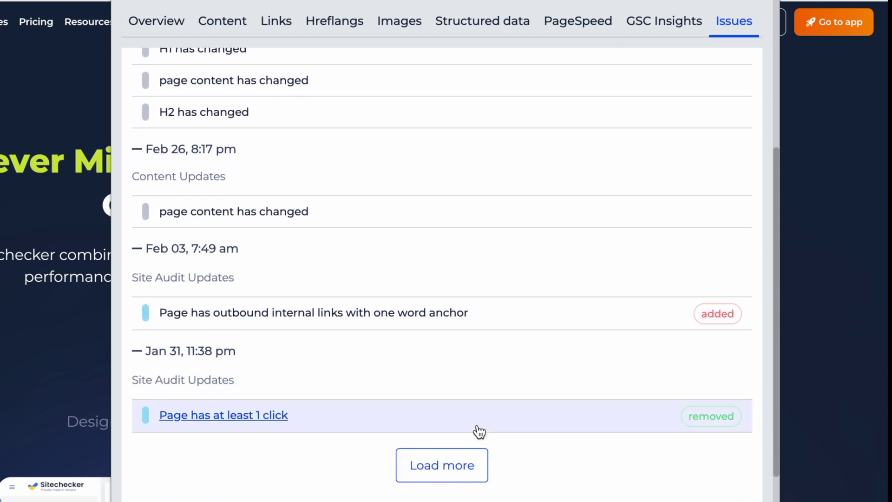
{"action": "left_click", "coordinate": [475, 456]}
{"action": "scroll", "coordinate": [475, 457], "scroll_direction": "down", "scroll_amount": 2}
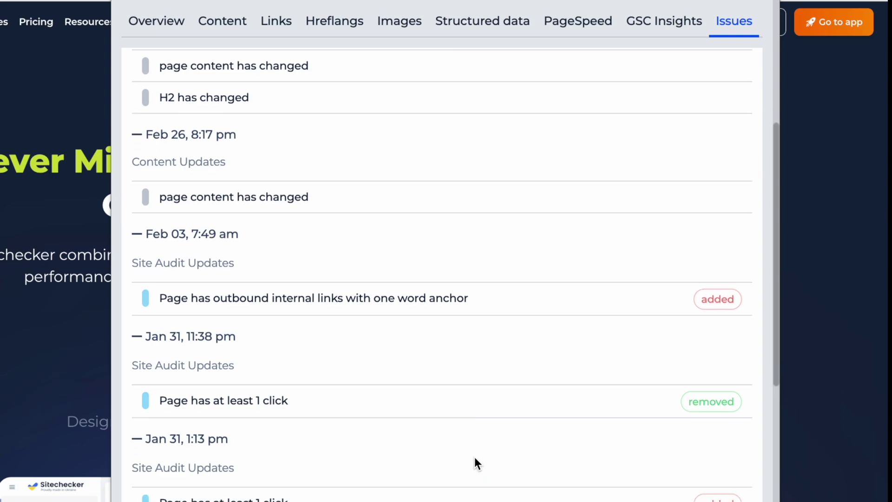
{"action": "scroll", "coordinate": [475, 457], "scroll_direction": "down", "scroll_amount": 1}
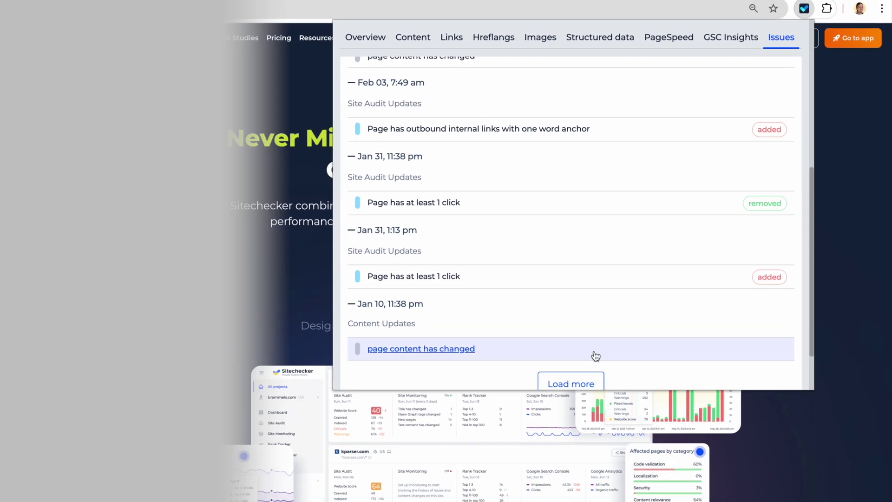